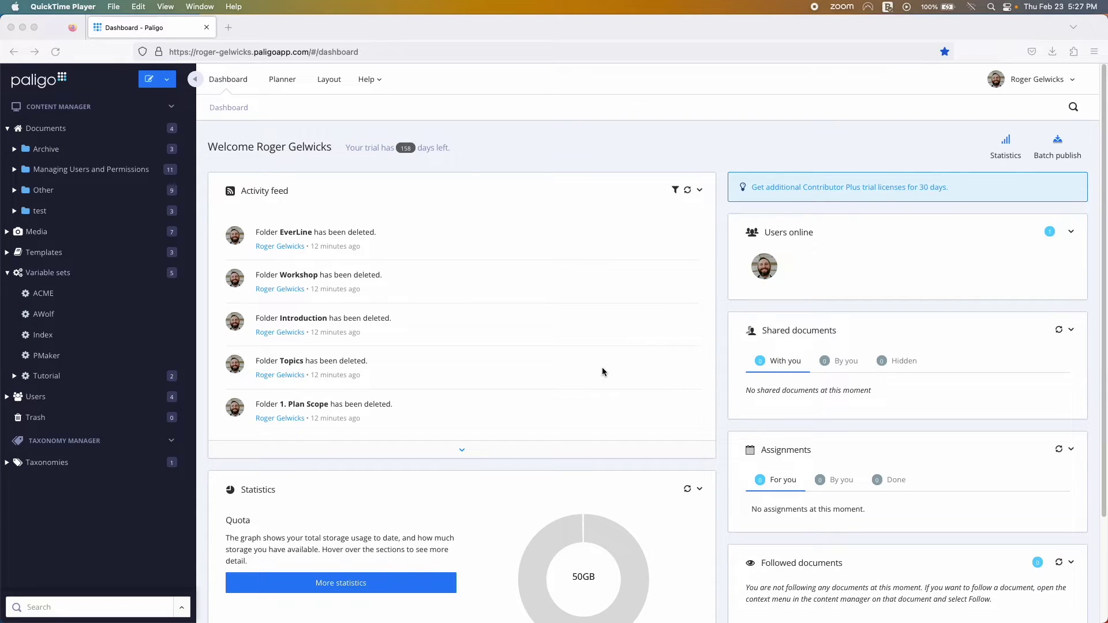
# Create a Topic titled 'This is a new topic' in the Documents folder.
pyautogui.click(185, 129)
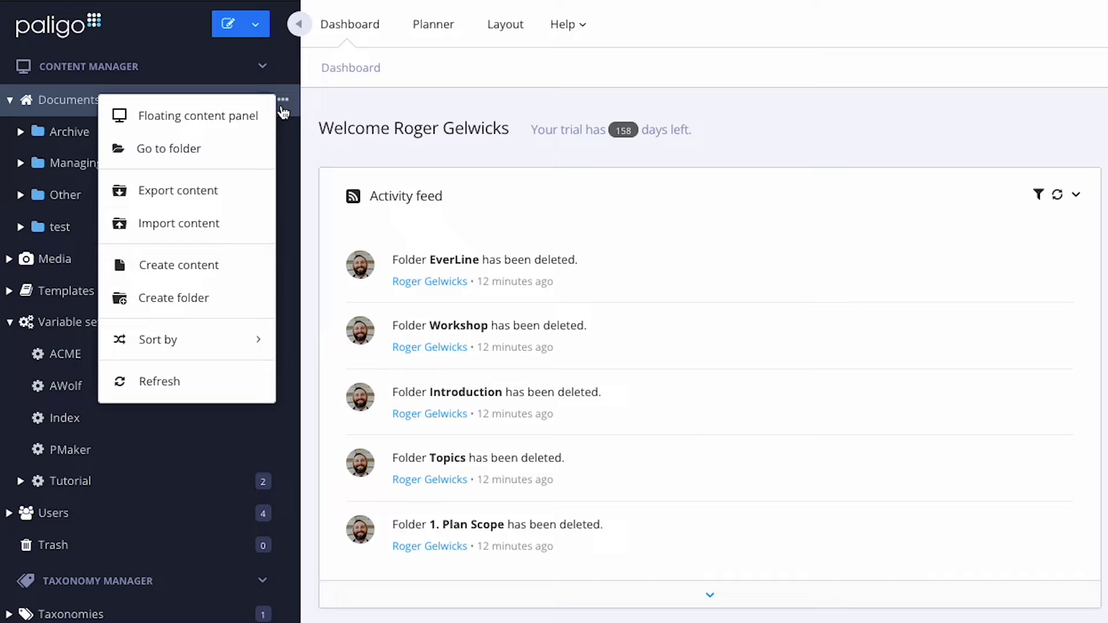
pyautogui.click(218, 265)
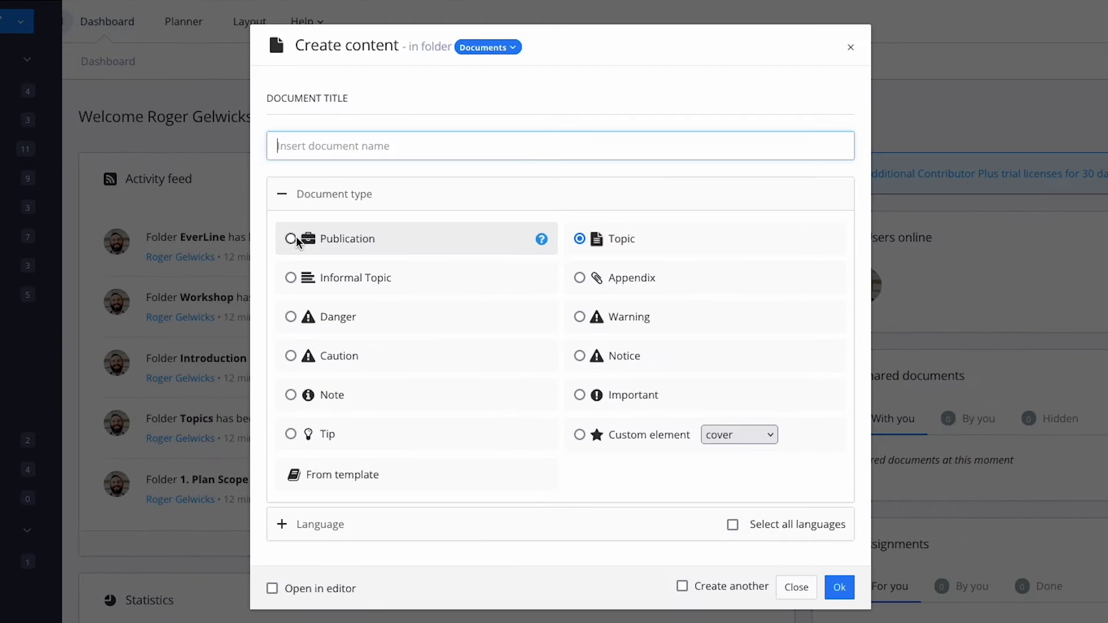
pyautogui.write('This is')
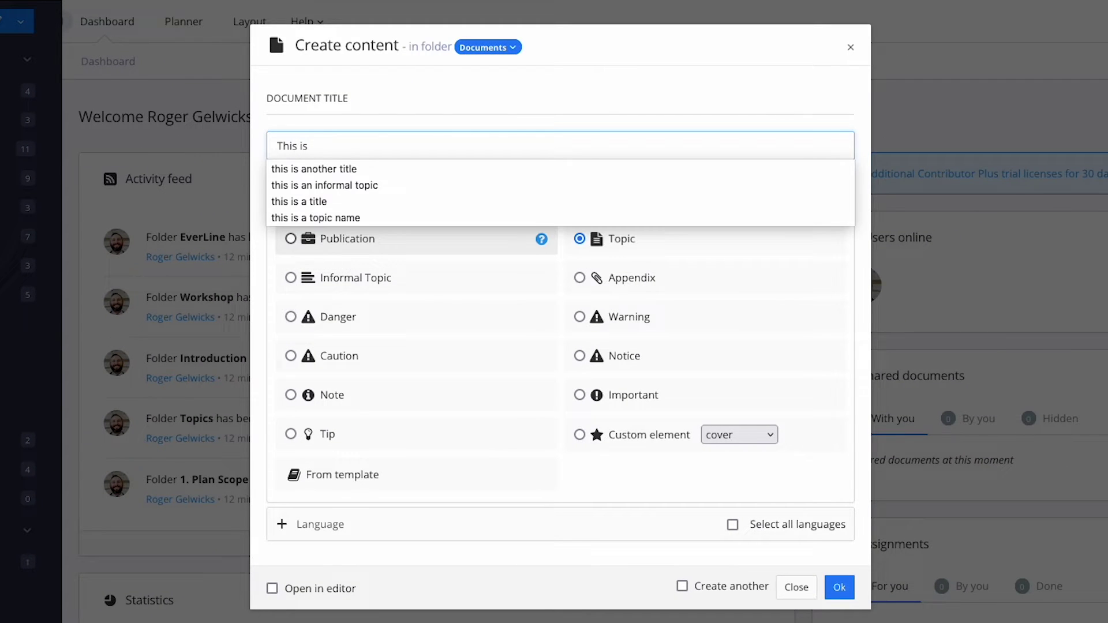
pyautogui.write(' a new to')
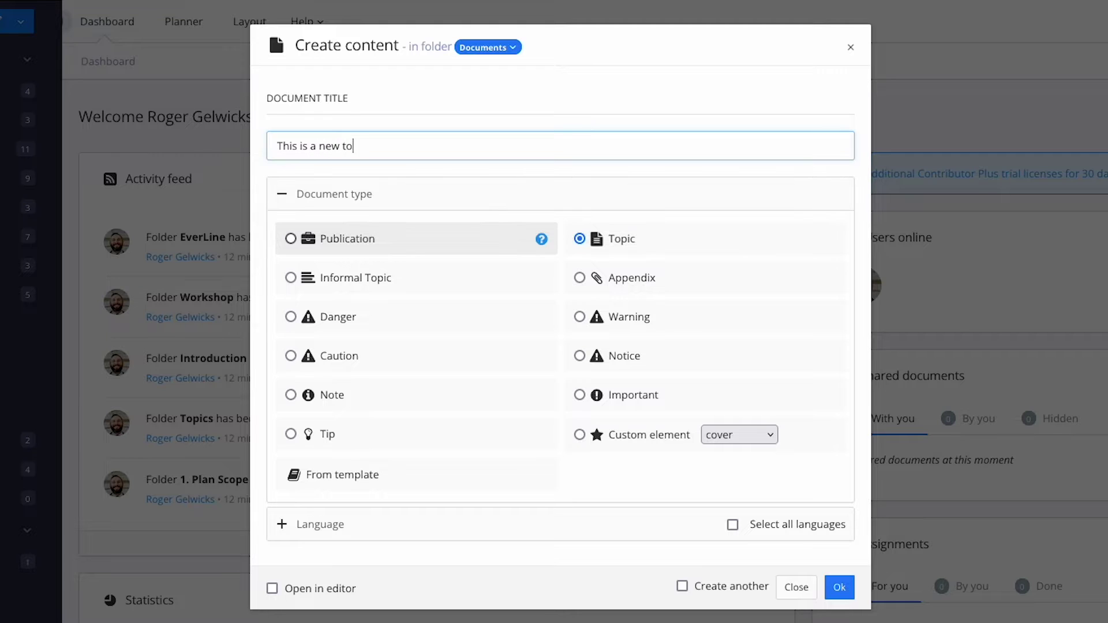
pyautogui.write('pic')
pyautogui.press('Return')
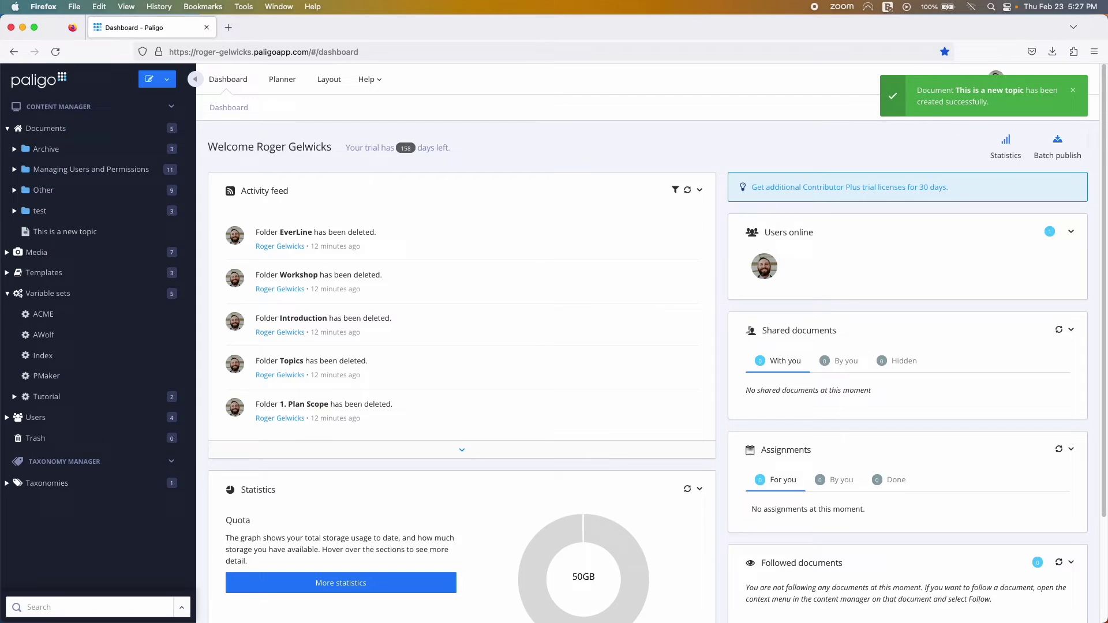
# Open 'This is a new topic' and make the word 'introduction' bold.
pyautogui.click(59, 236)
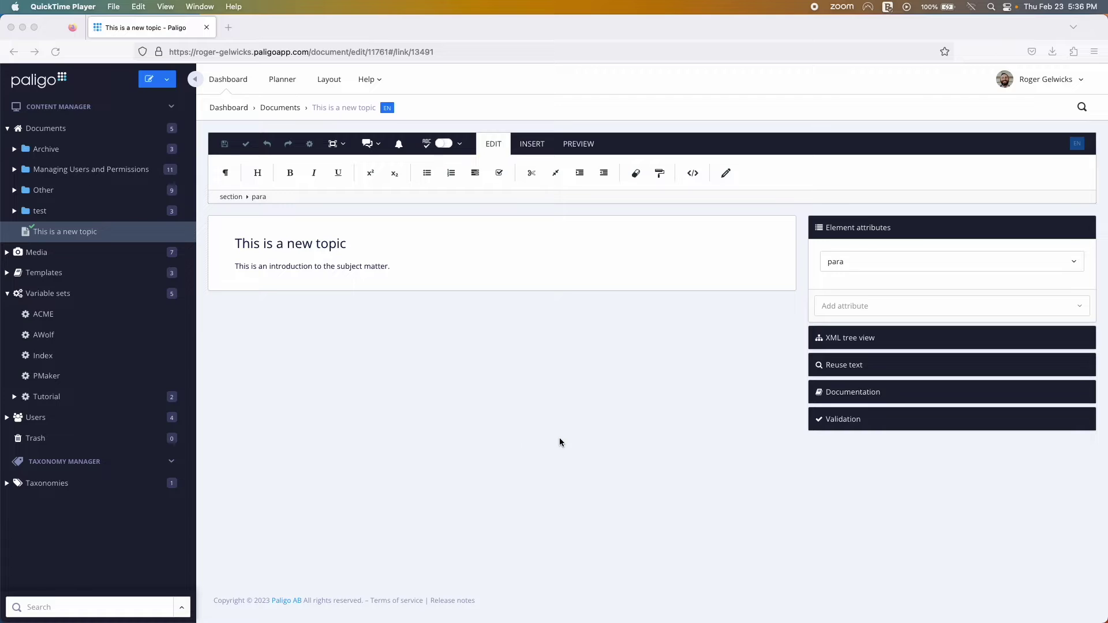
pyautogui.click(291, 266)
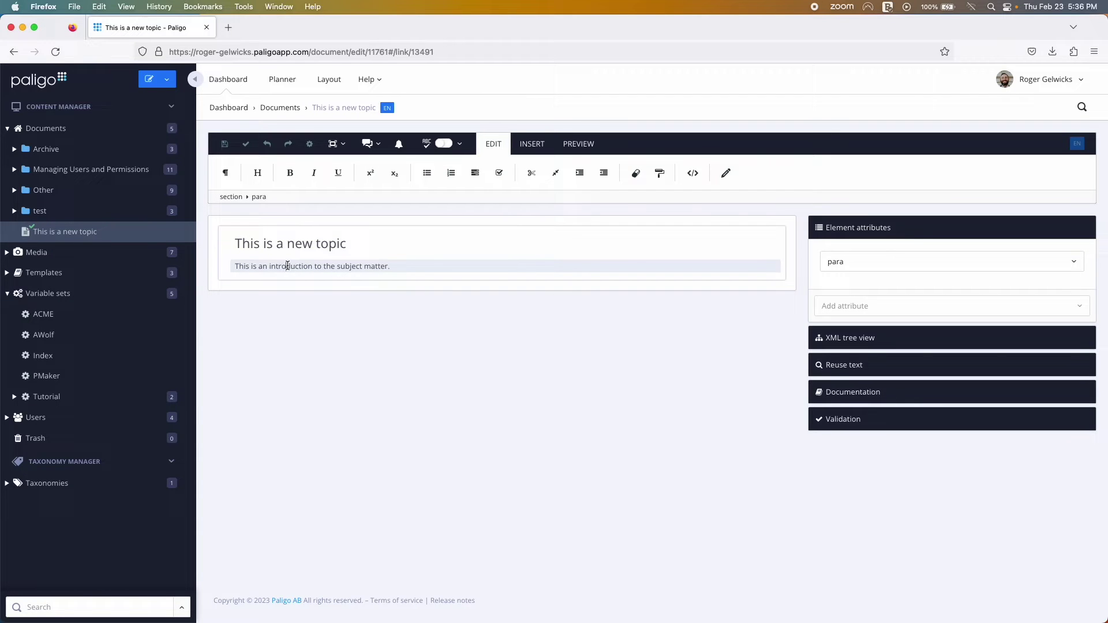
pyautogui.doubleClick(289, 266)
pyautogui.click(290, 173)
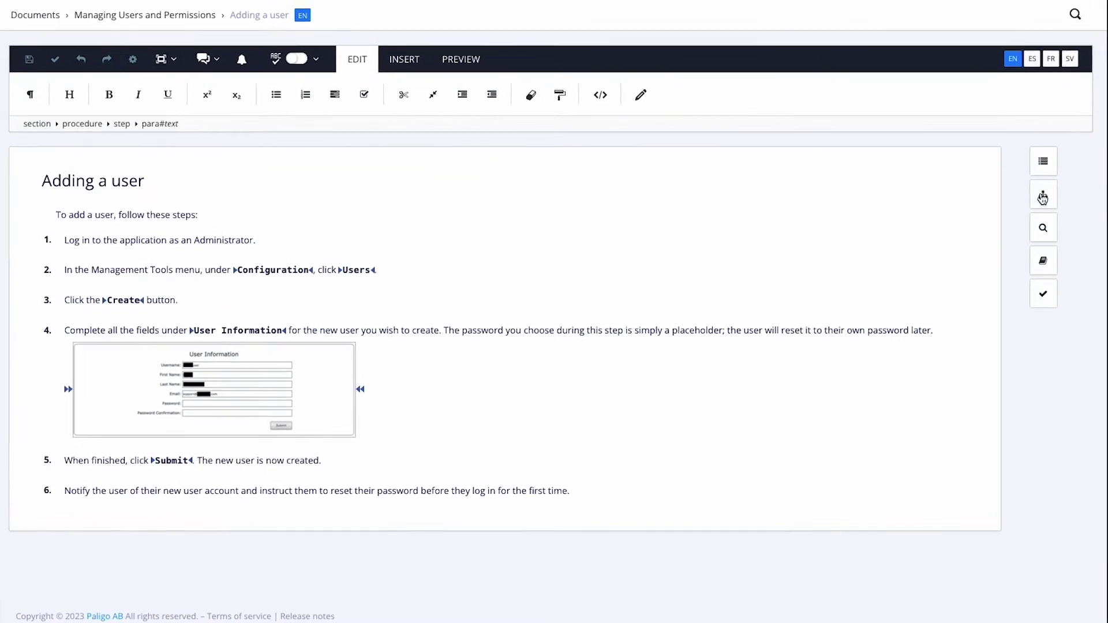
# In the XML tree view, move the Notify step above 'When finished, click Submit'.
pyautogui.click(1052, 236)
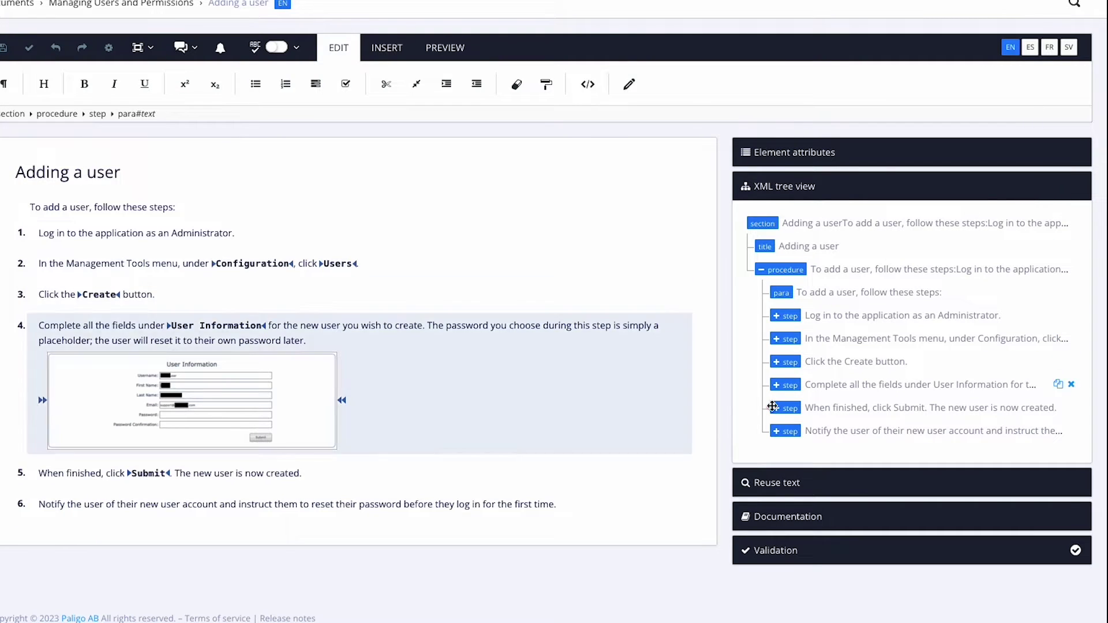
pyautogui.moveTo(780, 433); pyautogui.dragTo(782, 408)
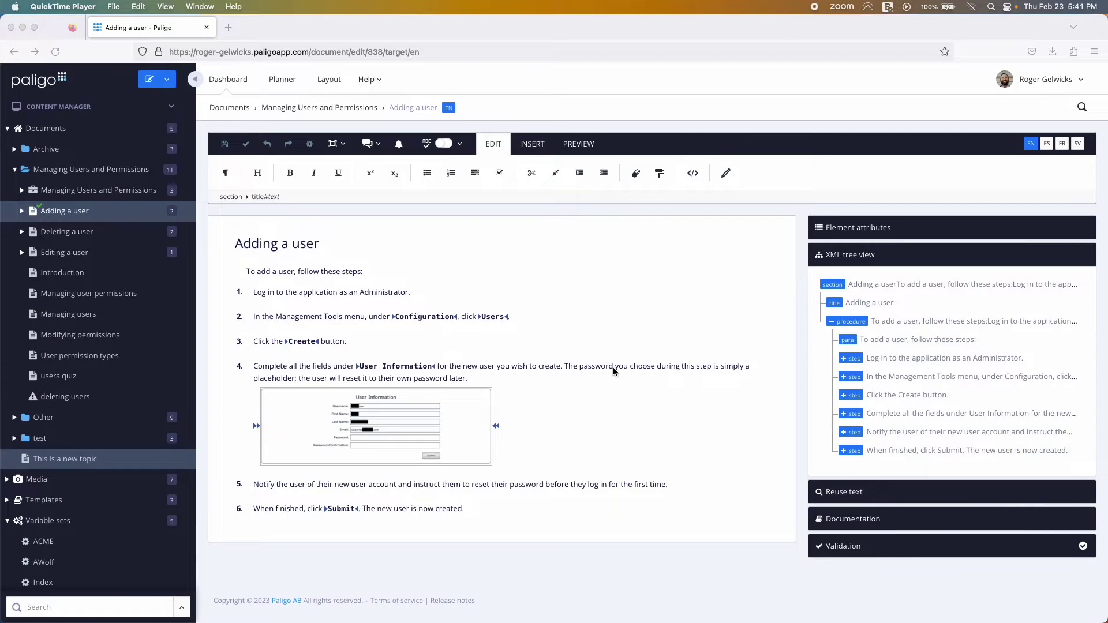
# Add a Note to step 2 reading 'If you do not see this option, contact your administrator.'.
pyautogui.click(354, 255)
pyautogui.click(329, 323)
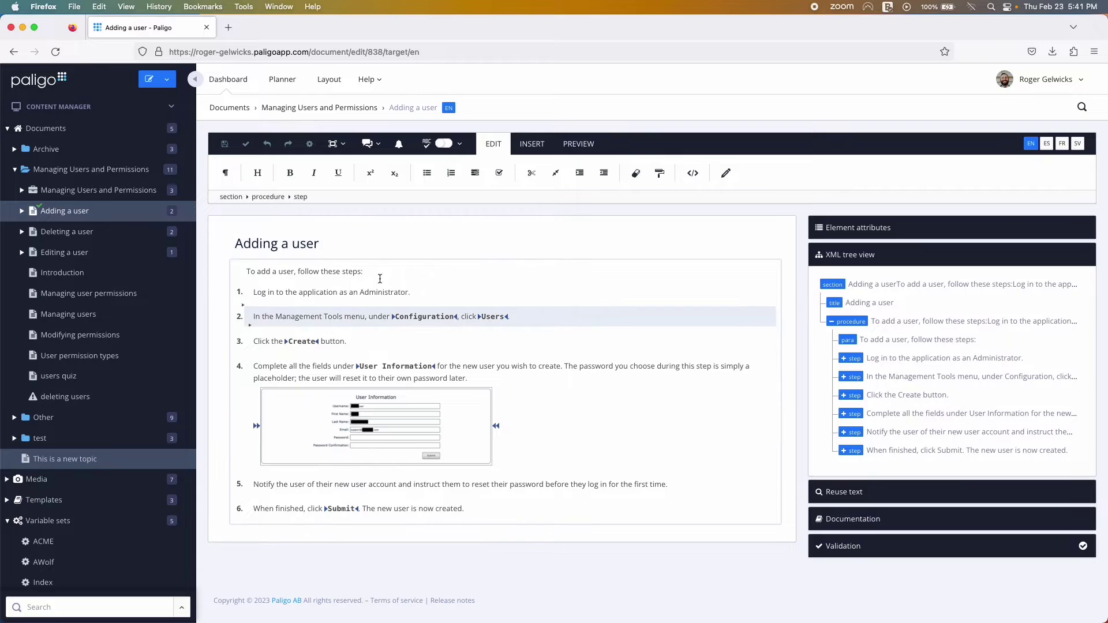
pyautogui.click(533, 143)
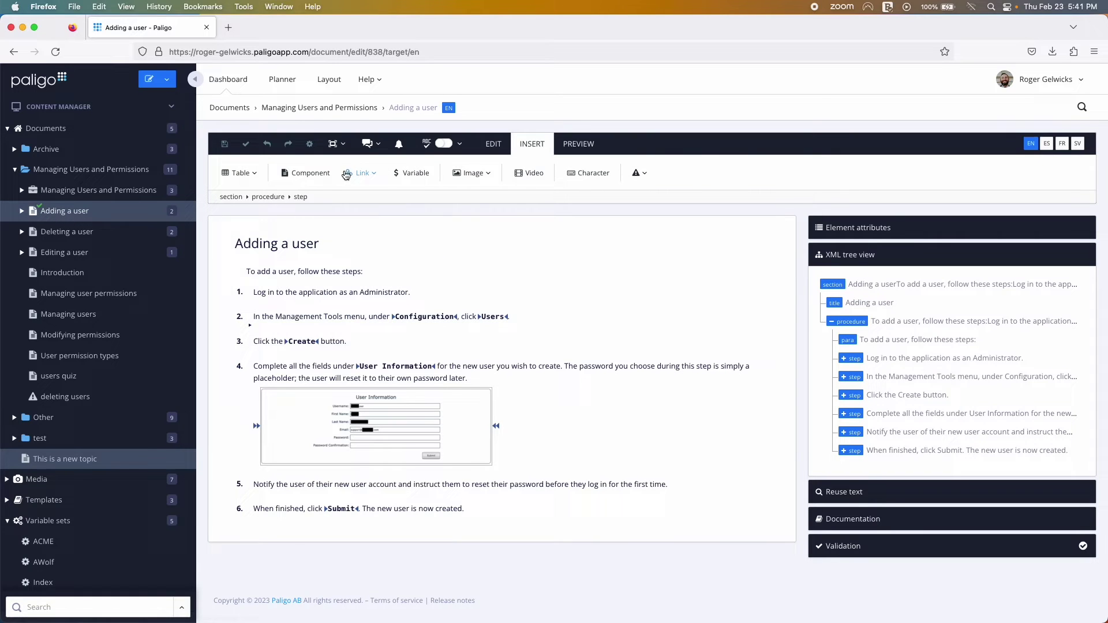
pyautogui.click(640, 173)
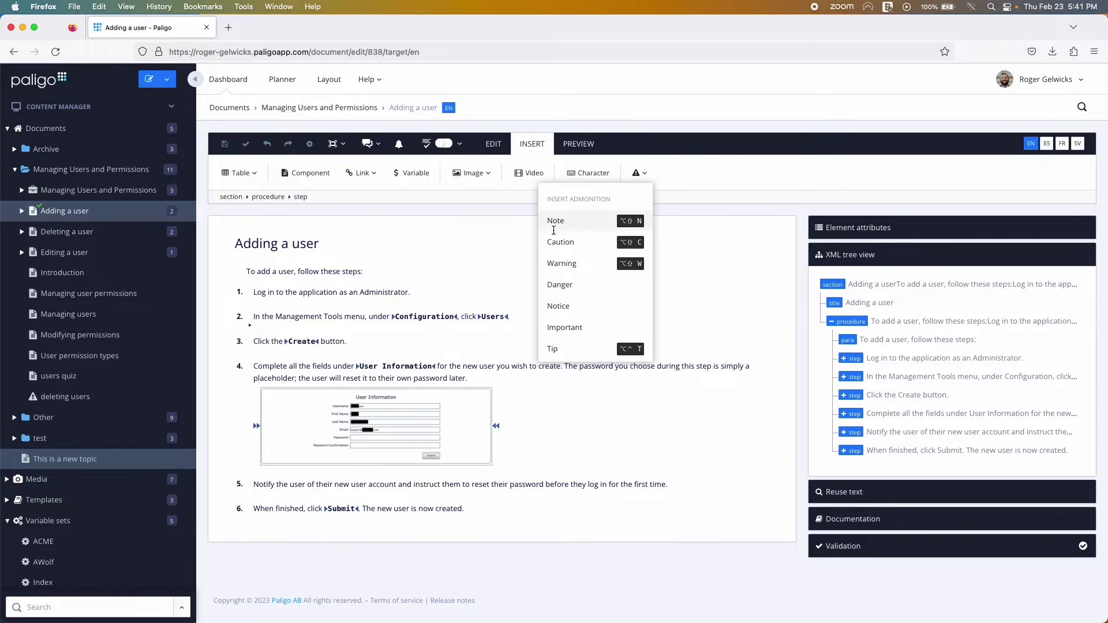
pyautogui.click(553, 227)
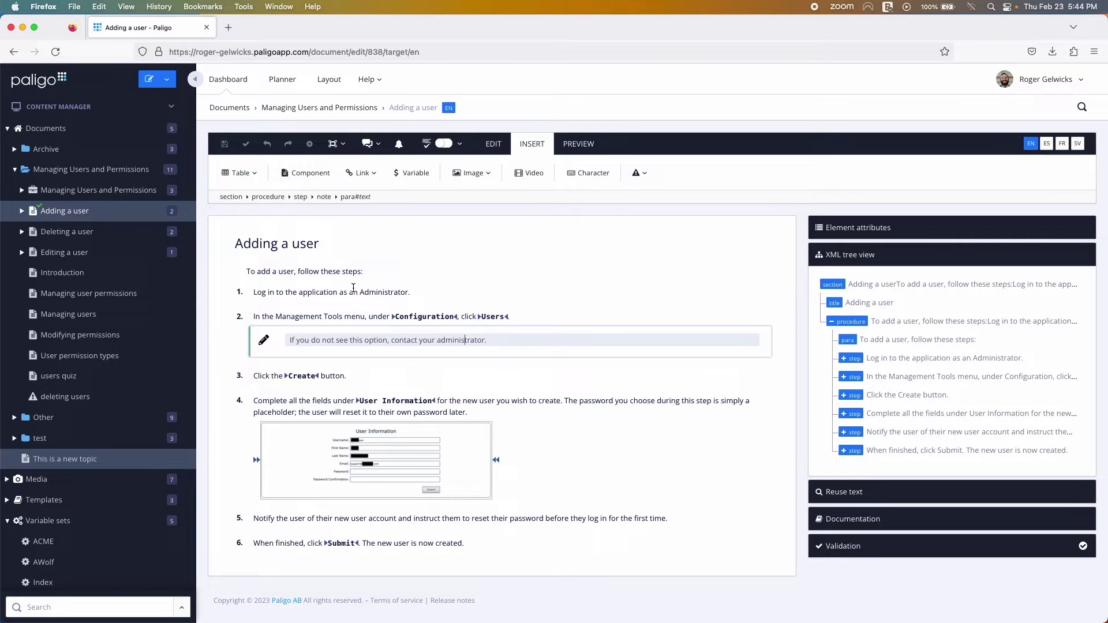
pyautogui.click(375, 294)
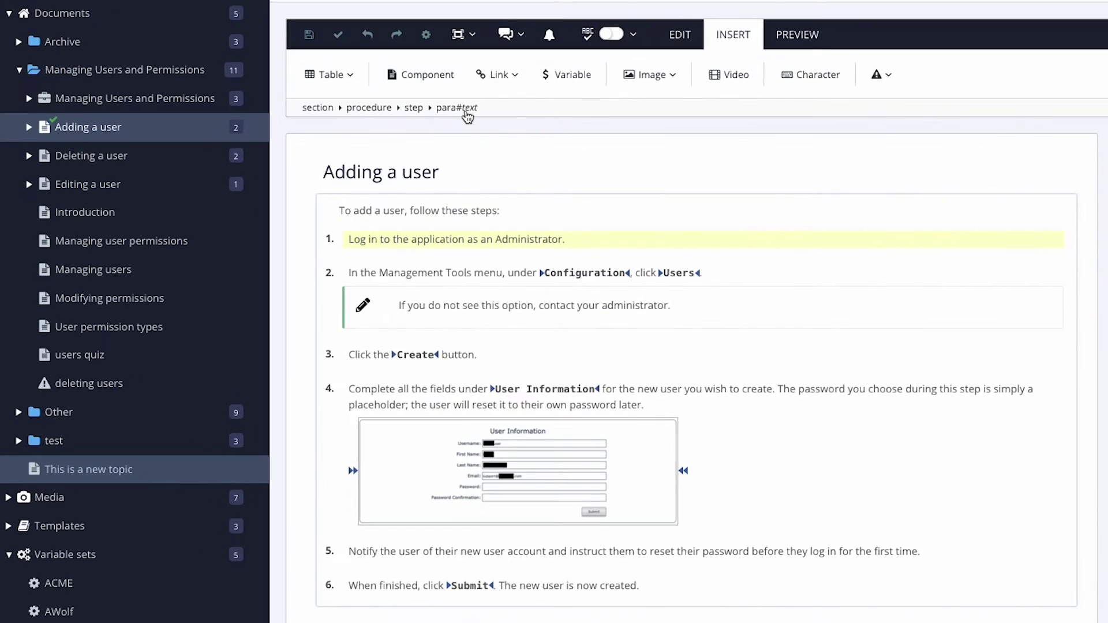
# Bring up the 'Editing a user' topic with its five-step procedure in the editor.
pyautogui.click(337, 198)
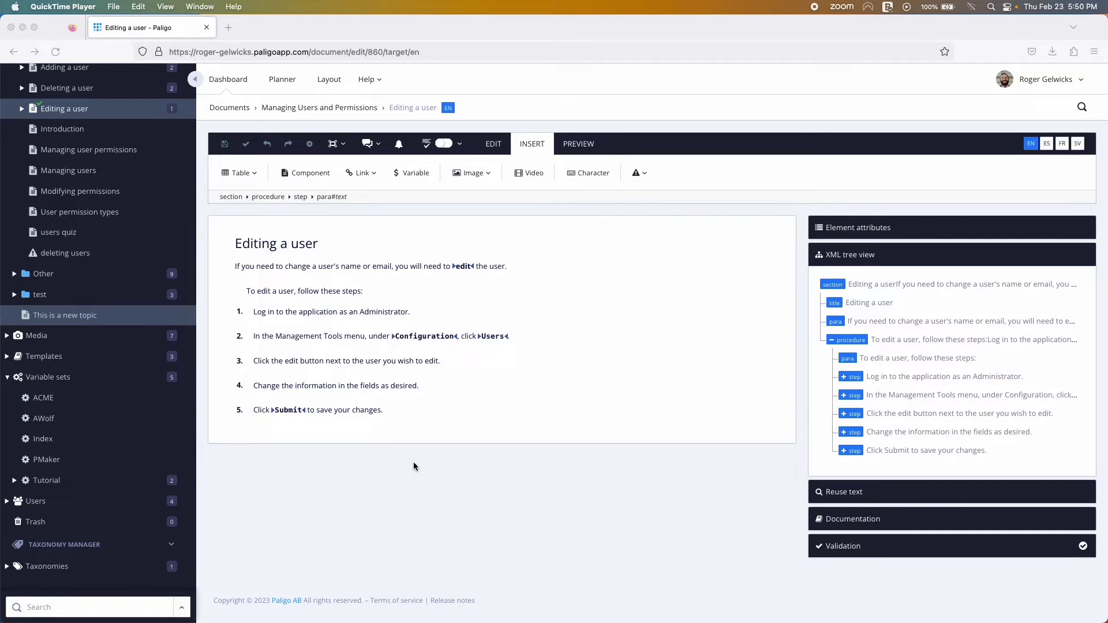
# Insert the User Information screenshot as an image in step 4 and save the topic.
pyautogui.click(376, 418)
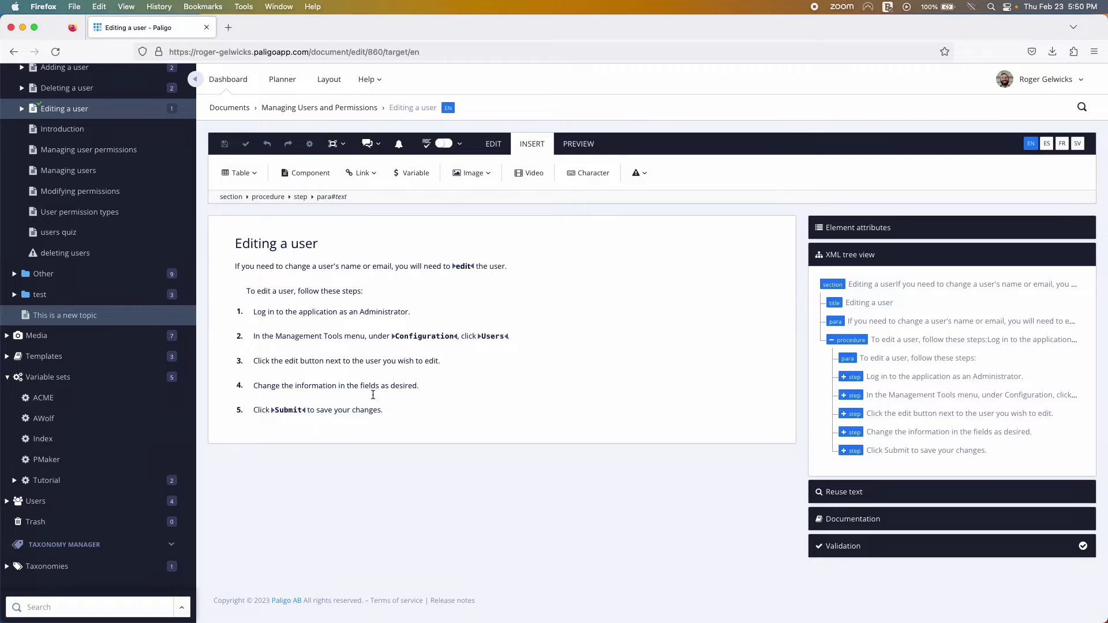
pyautogui.click(373, 394)
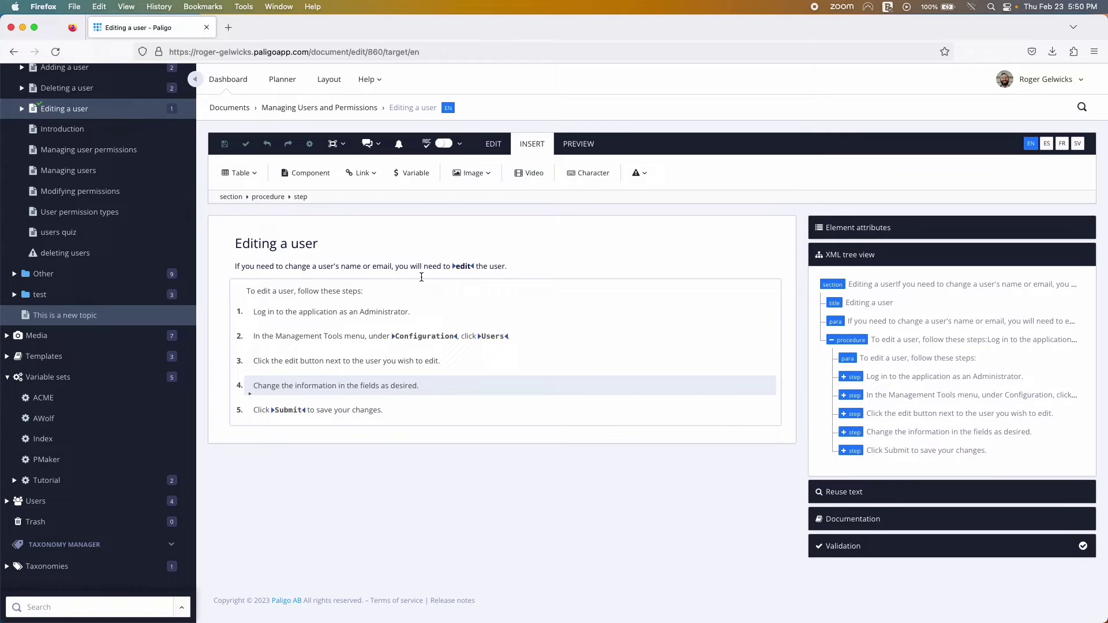
pyautogui.click(472, 173)
pyautogui.click(435, 237)
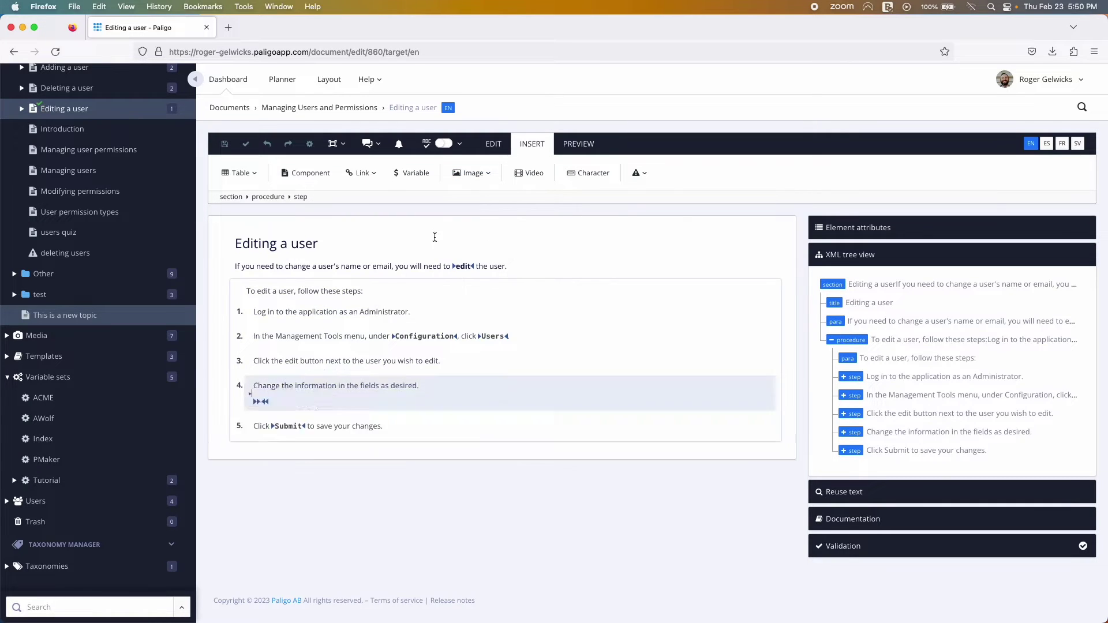
pyautogui.click(357, 514)
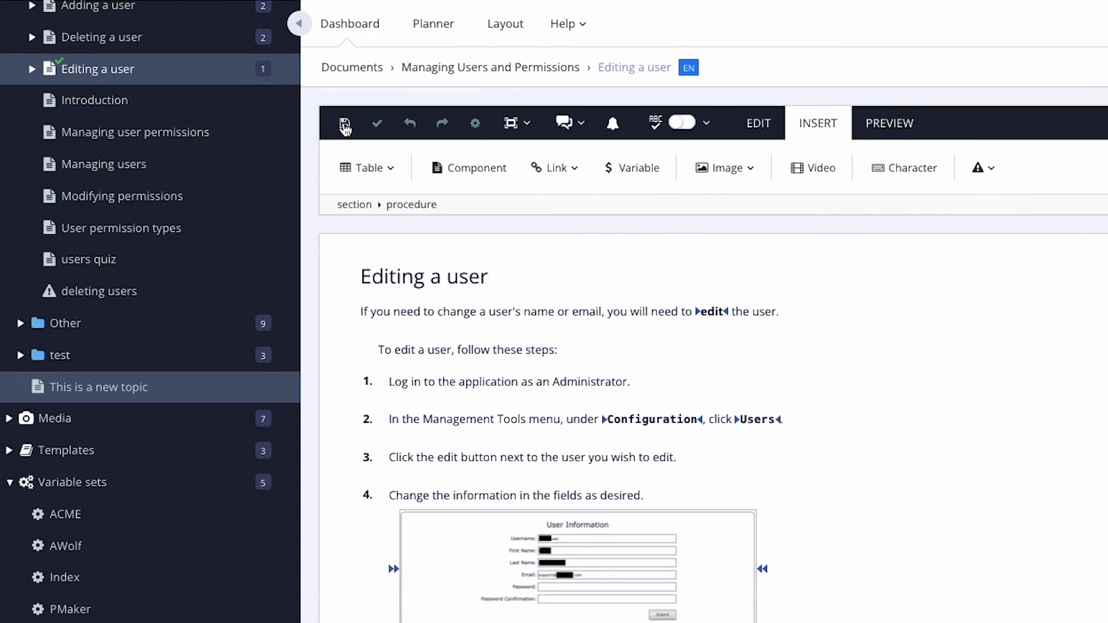
pyautogui.click(345, 124)
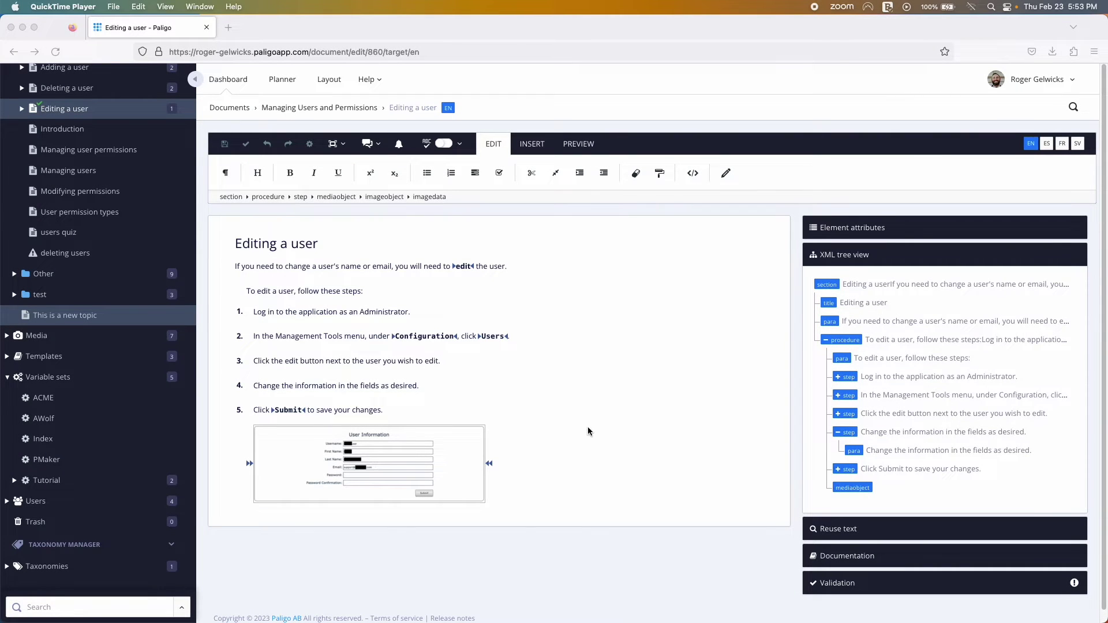
# Dismiss the validation-errors warning and drag the screenshot back into step 4, above Submit.
pyautogui.click(225, 146)
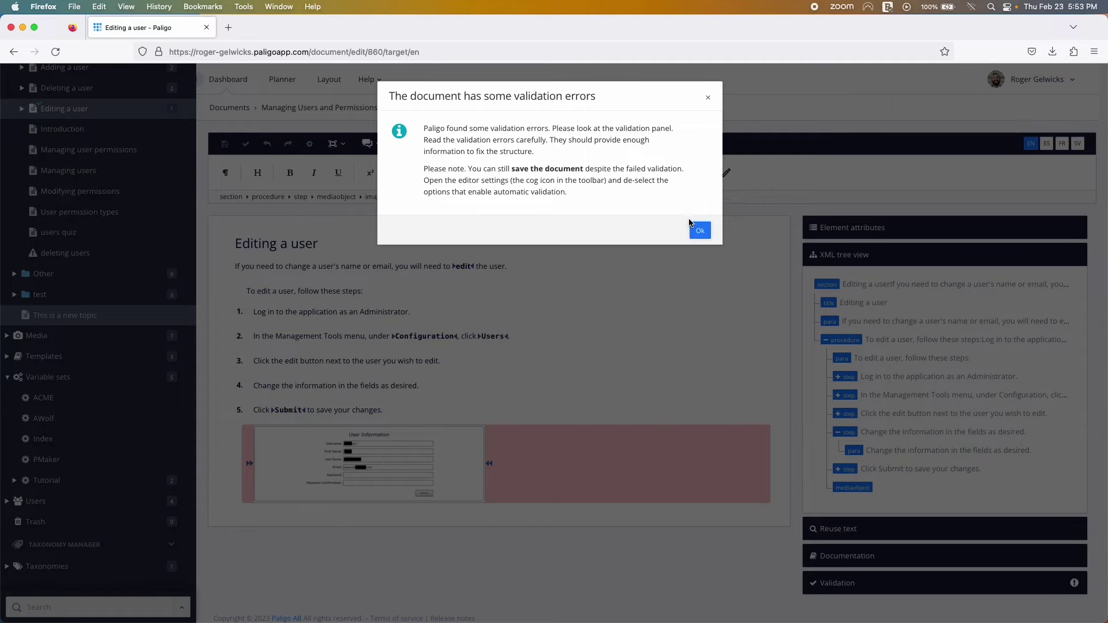
pyautogui.click(699, 233)
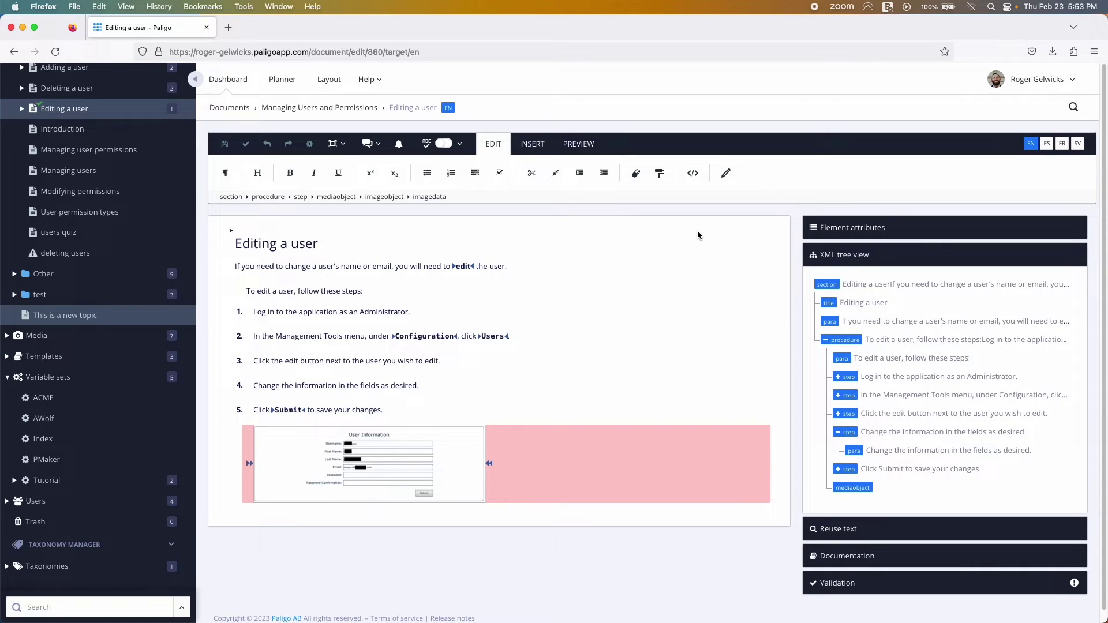
pyautogui.moveTo(853, 487); pyautogui.dragTo(852, 477)
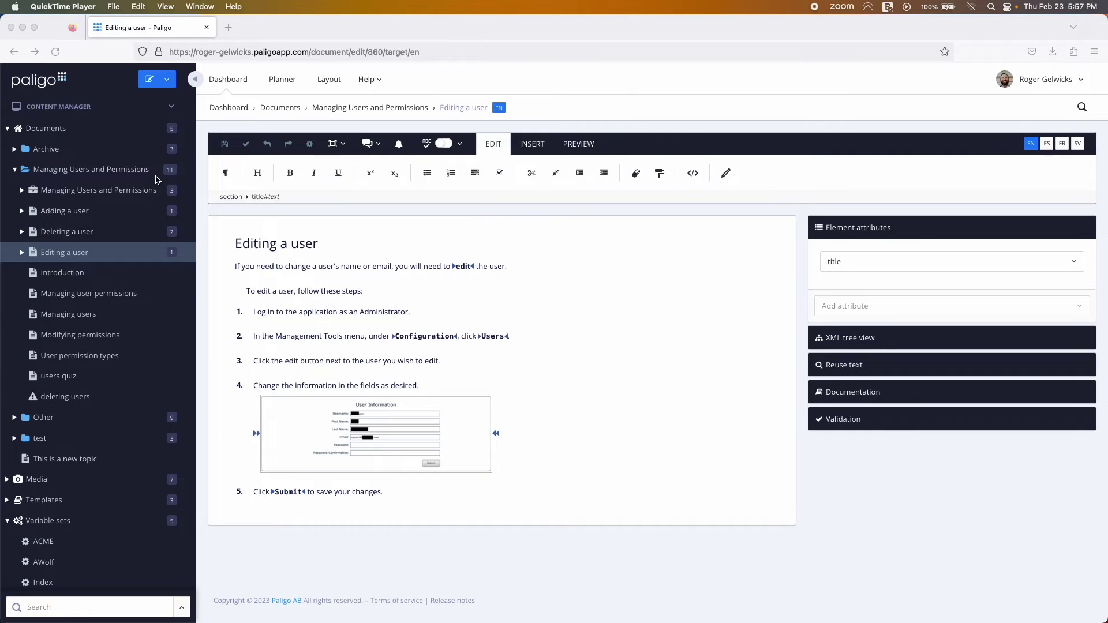
# Create a Publication titled 'Managing Users' in the Managing Users and Permissions folder.
pyautogui.click(185, 174)
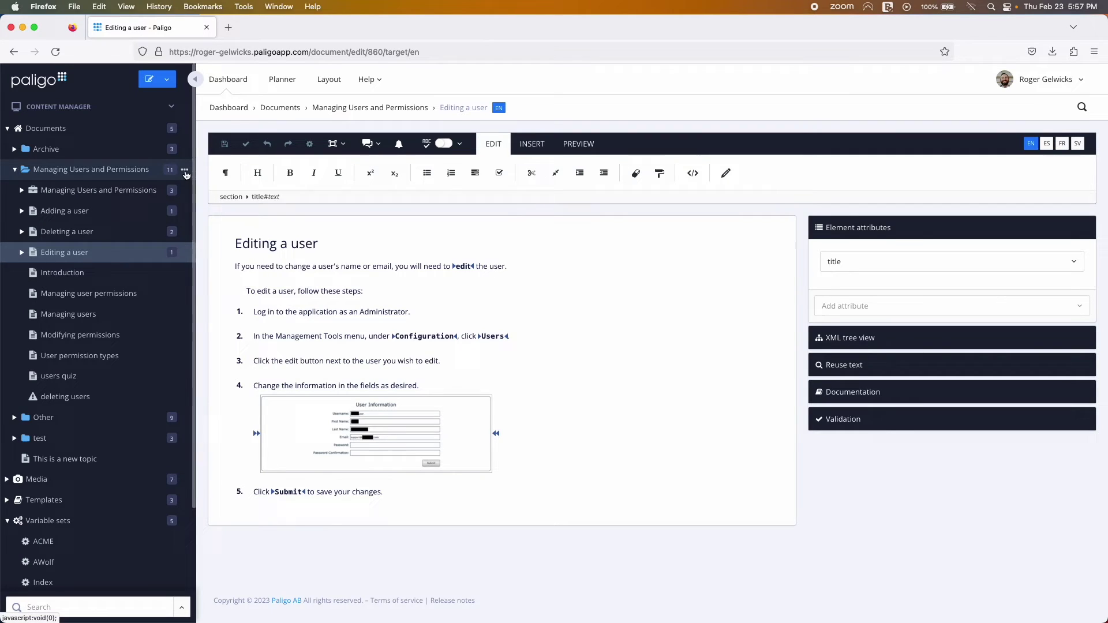
pyautogui.rightClick(185, 174)
pyautogui.click(131, 278)
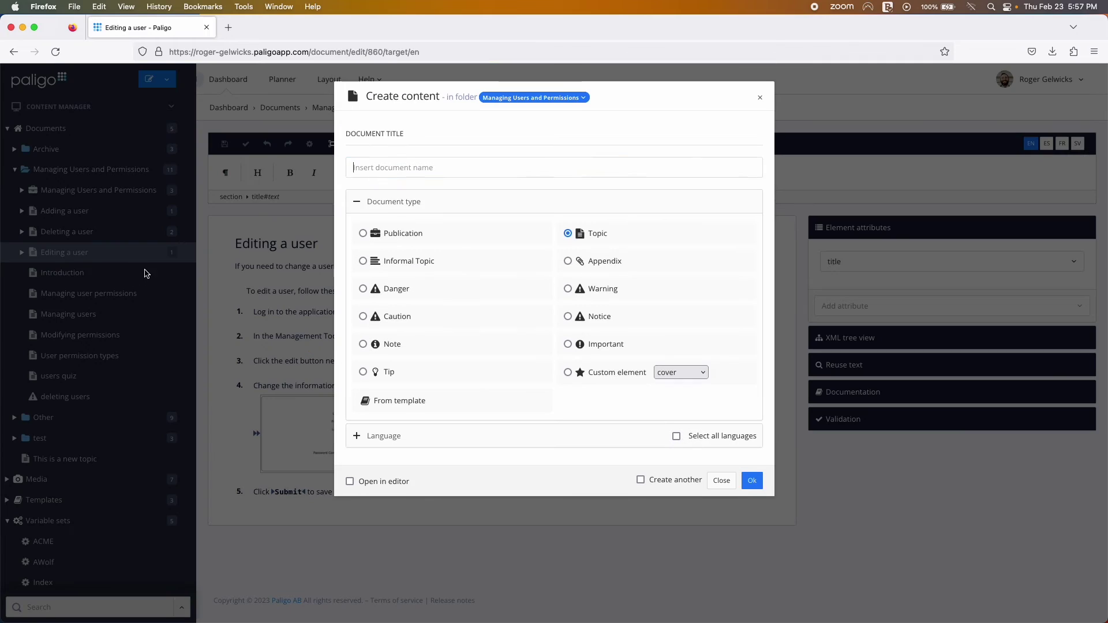
pyautogui.click(363, 233)
pyautogui.click(370, 167)
pyautogui.write('M')
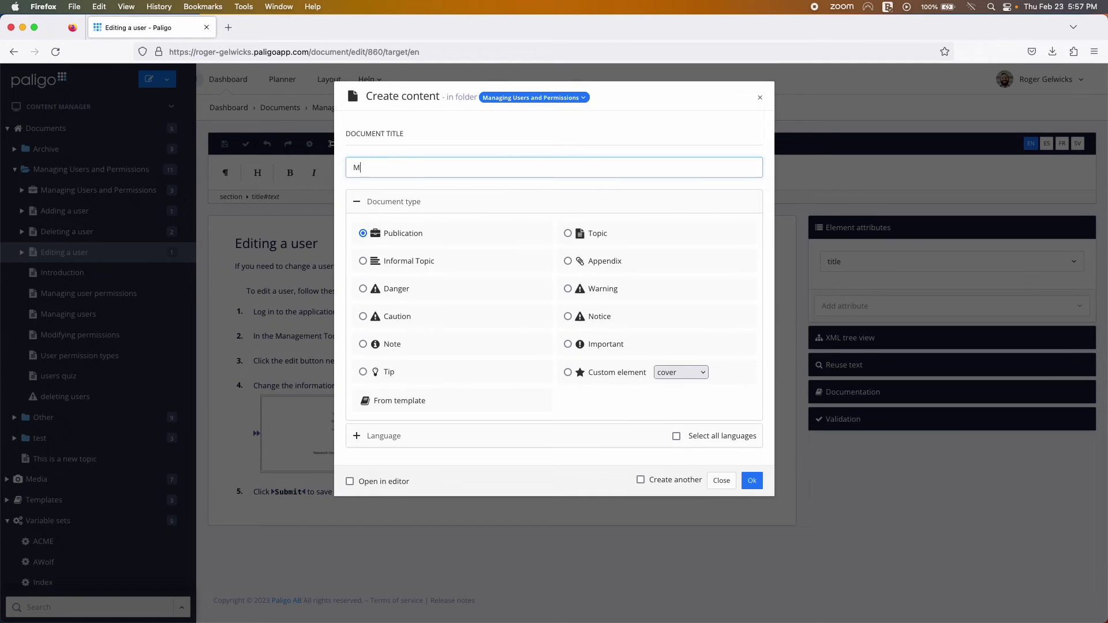
pyautogui.write('anaging Users')
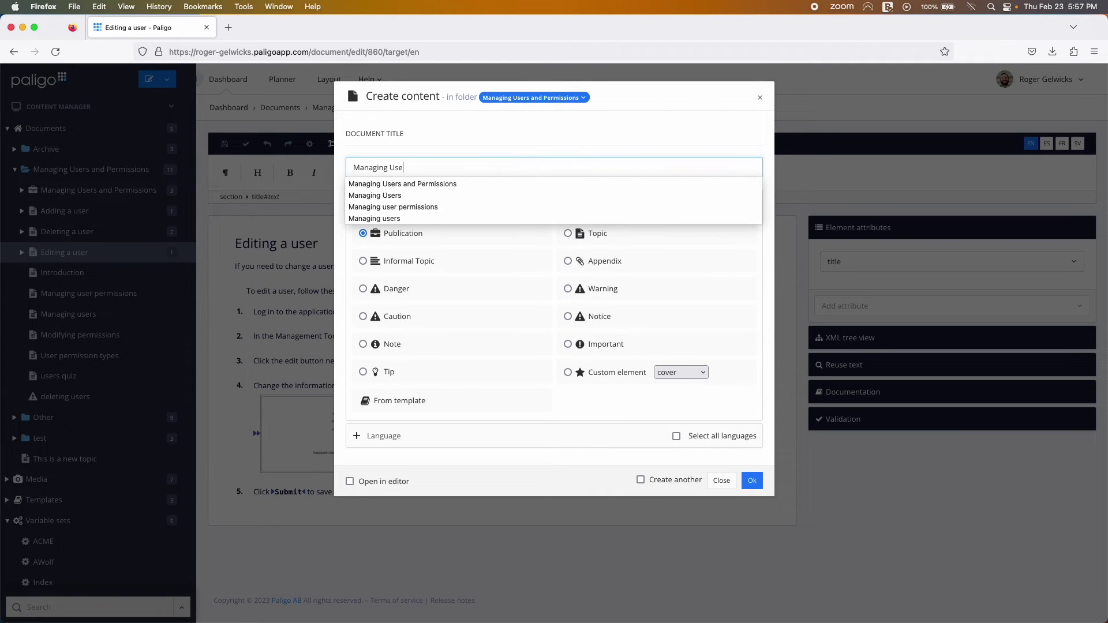
pyautogui.click(502, 134)
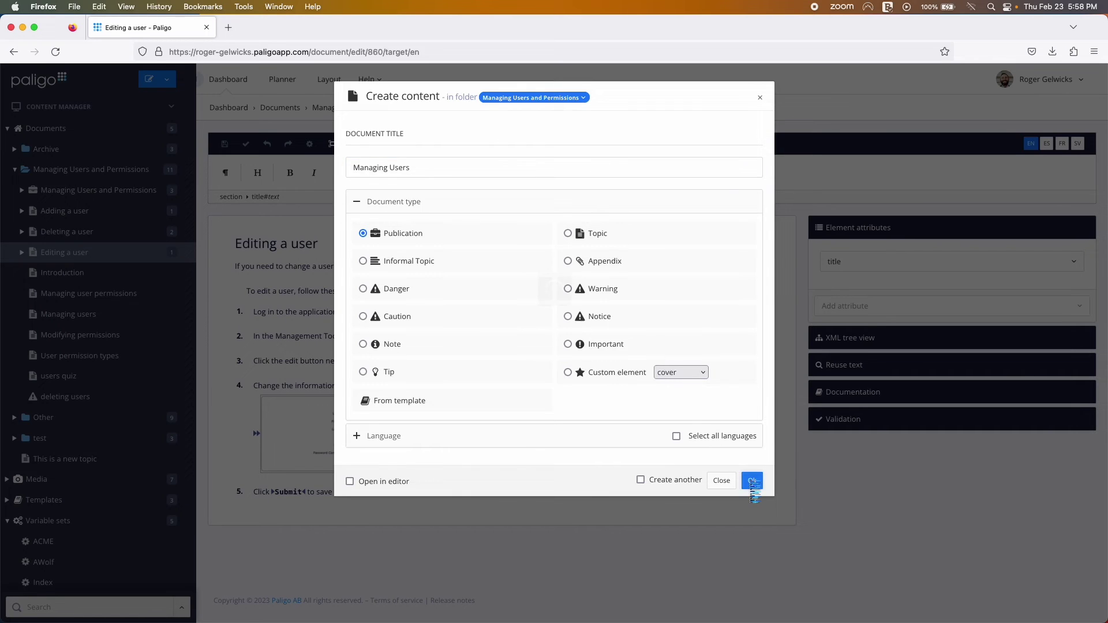
pyautogui.click(751, 483)
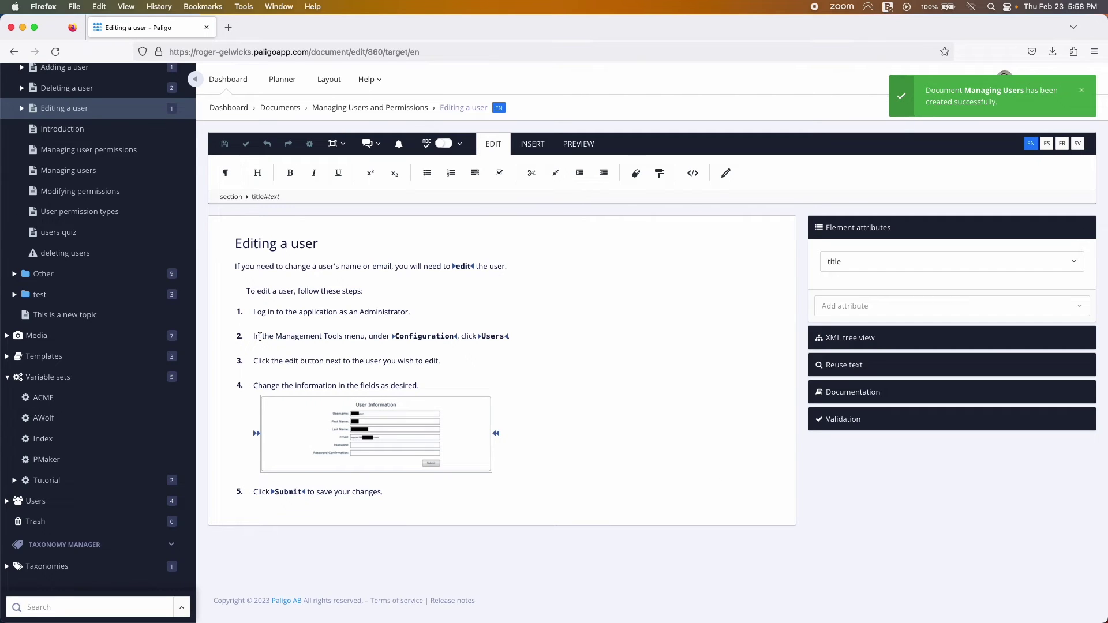
# Show the empty Structure panel and metadata of the Managing Users publication.
pyautogui.scroll(4, 115, 260)
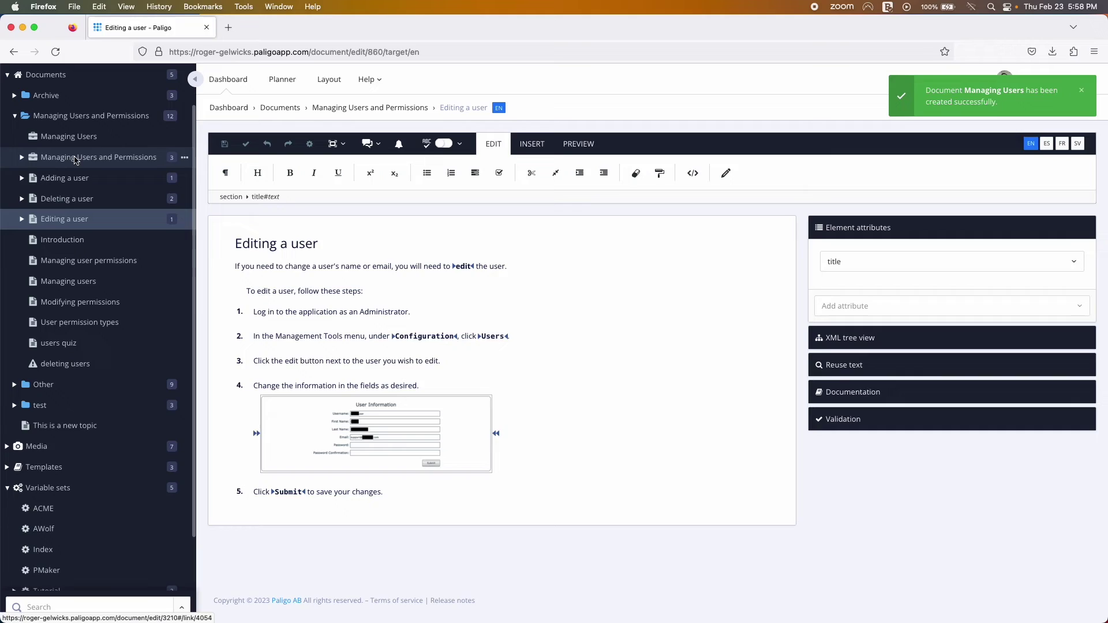
pyautogui.click(75, 139)
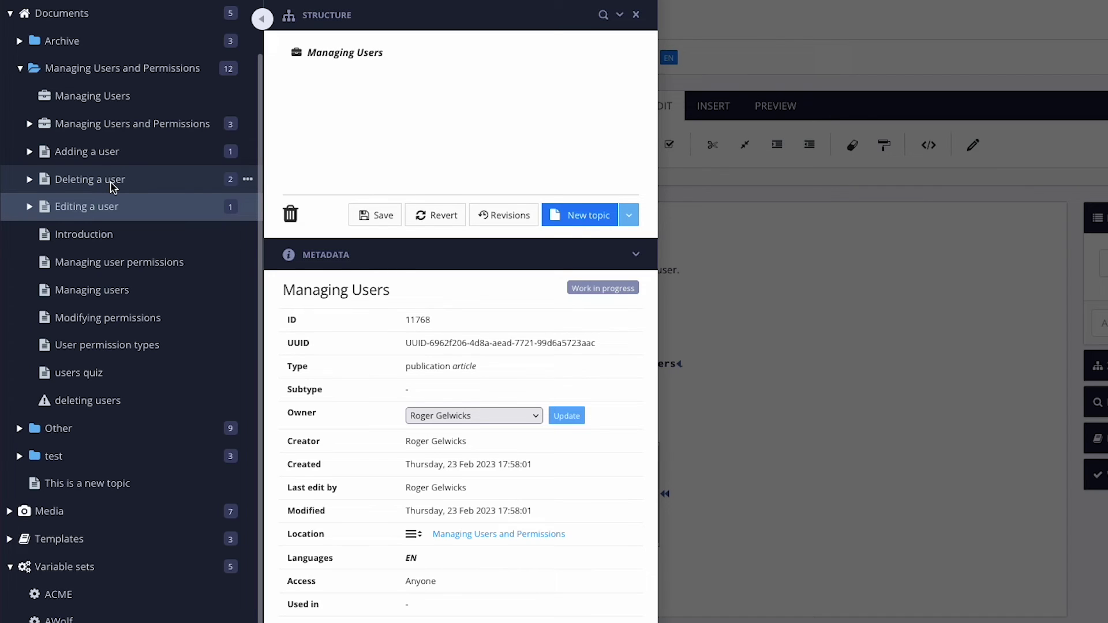
# Add Introduction, Adding a user, Deleting a user and Editing a user, nesting Adding and Deleting under Editing.
pyautogui.moveTo(87, 234); pyautogui.dragTo(357, 124)
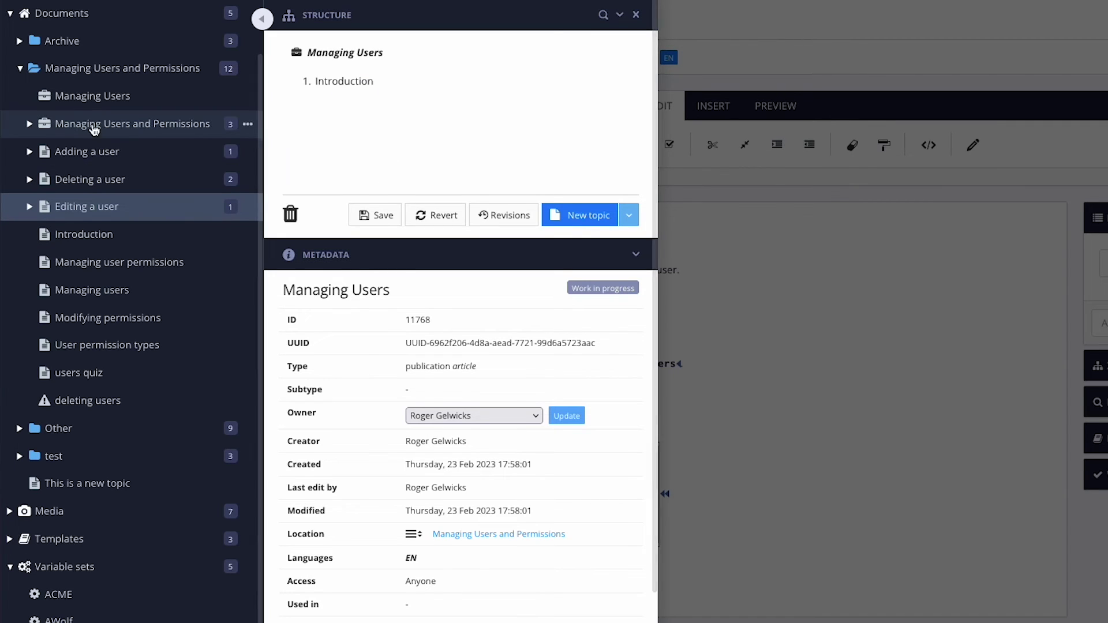
pyautogui.moveTo(72, 151); pyautogui.dragTo(398, 111)
pyautogui.moveTo(110, 180); pyautogui.dragTo(380, 142)
pyautogui.moveTo(90, 206); pyautogui.dragTo(373, 104)
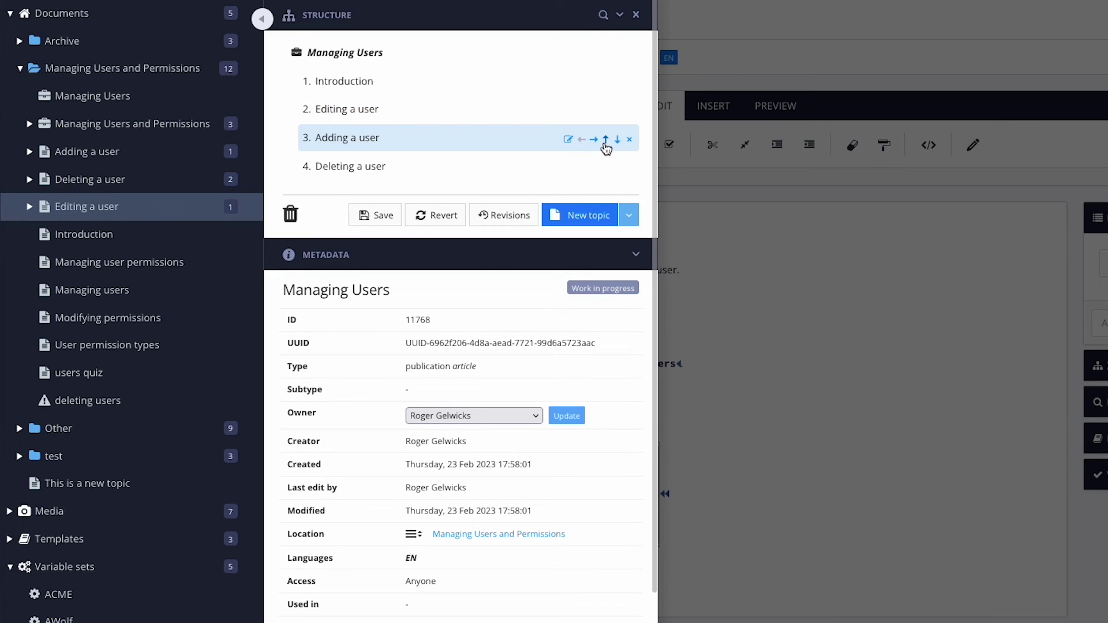
pyautogui.click(594, 139)
pyautogui.click(594, 167)
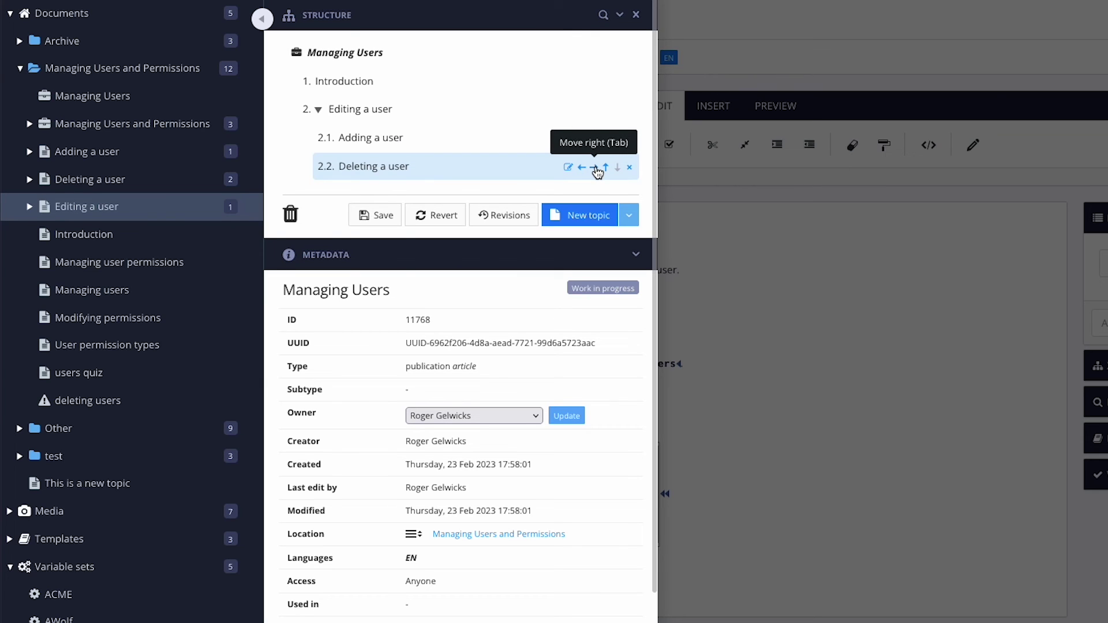
# Save the Managing Users publication's nested topic structure from the Structure panel.
pyautogui.click(372, 219)
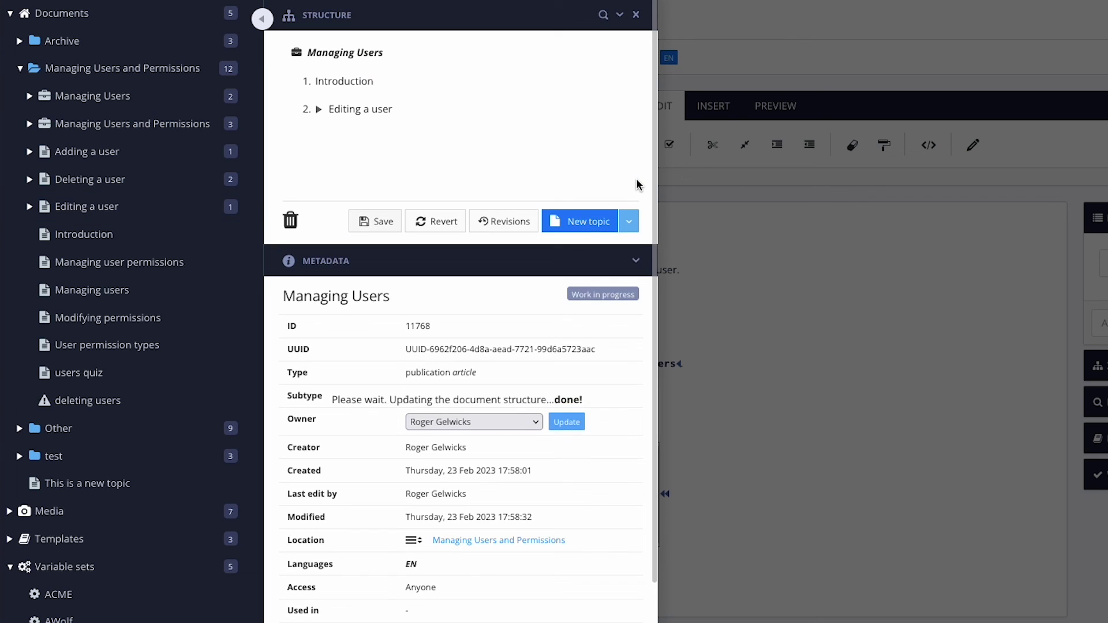